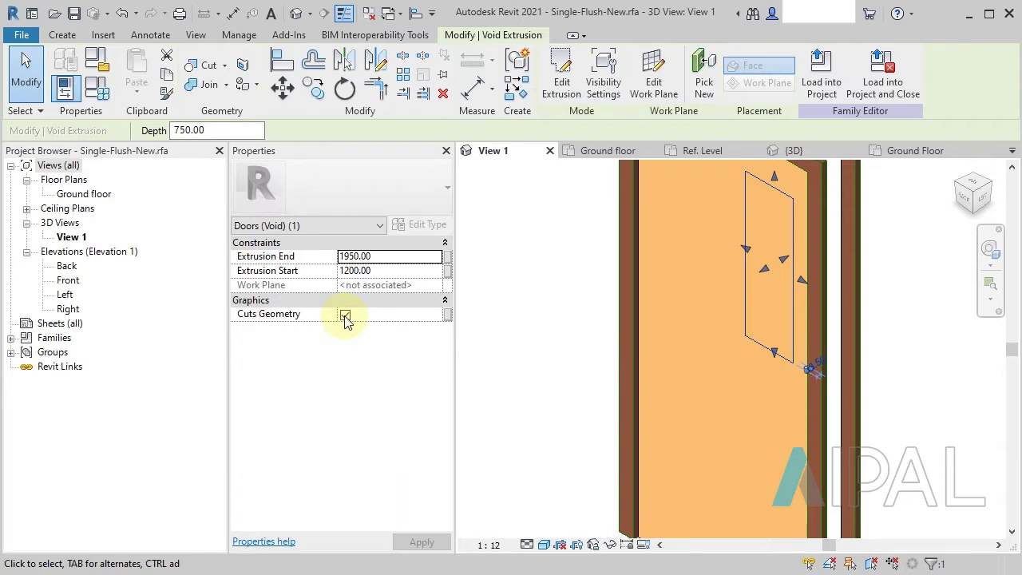
# - Turn off Cuts Geometry on the vision-panel void extrusion and check the door leaf
pyautogui.click(536, 309)
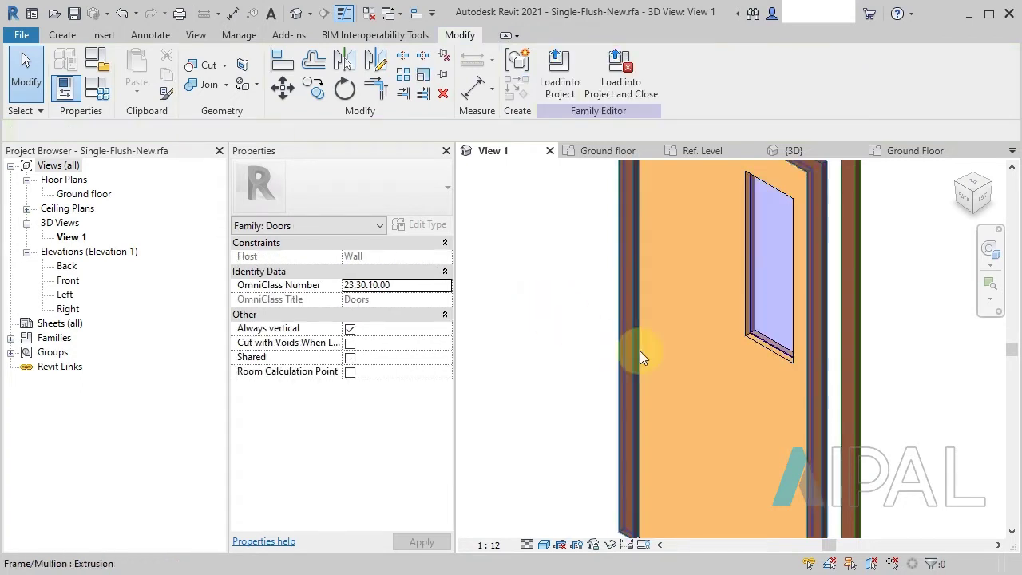
pyautogui.click(758, 349)
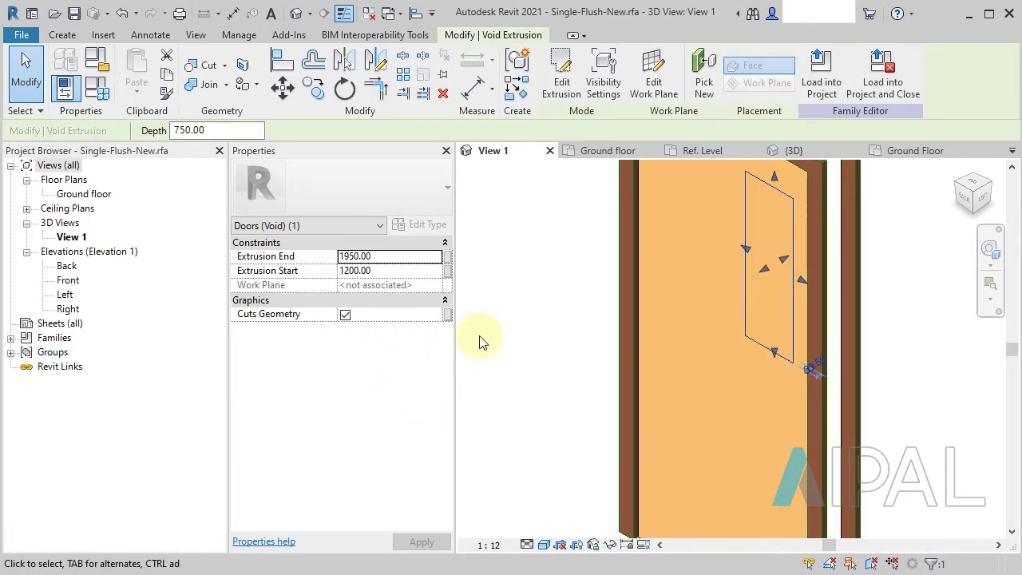
pyautogui.click(346, 315)
pyautogui.click(554, 312)
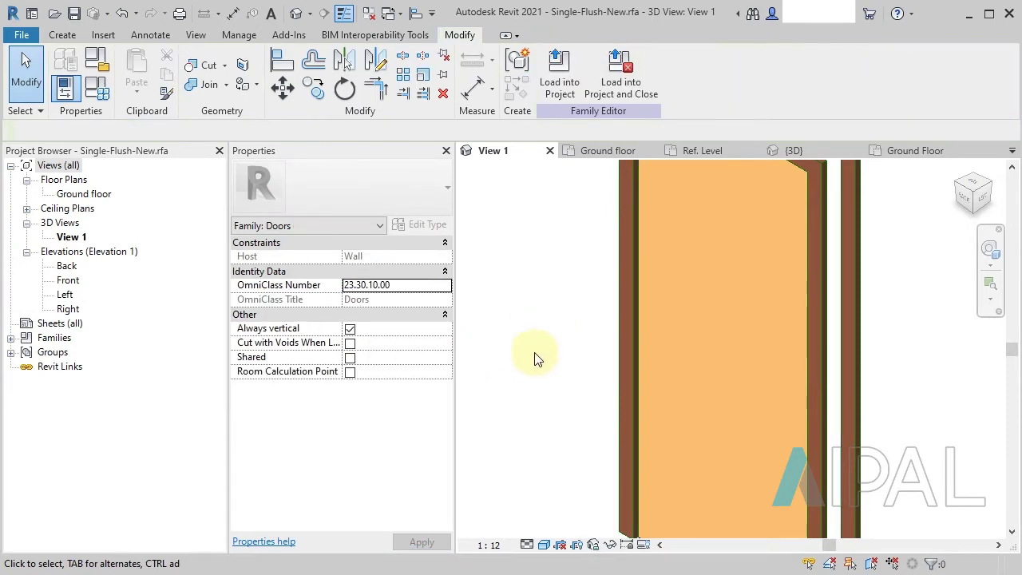
pyautogui.click(749, 310)
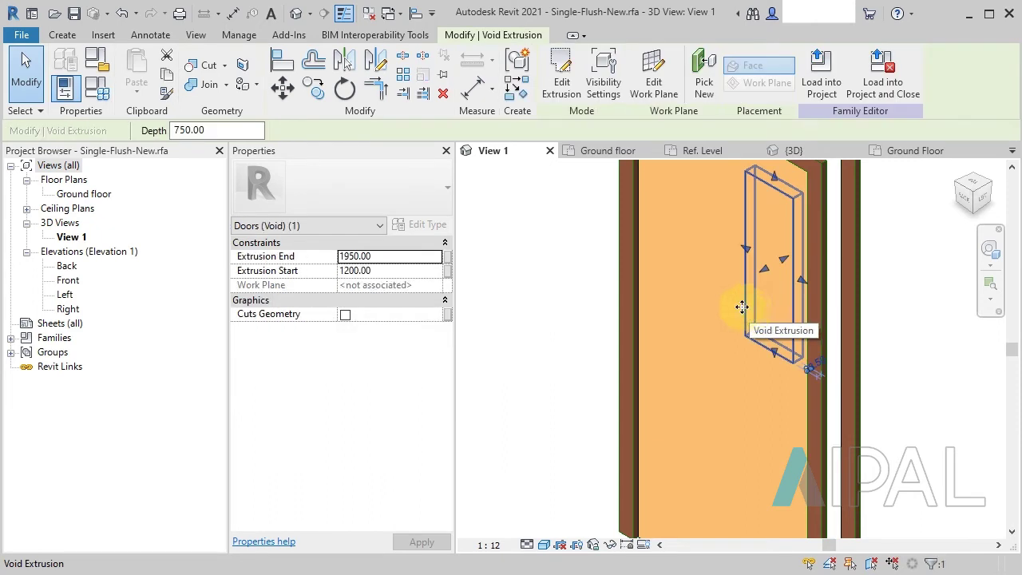
pyautogui.click(445, 315)
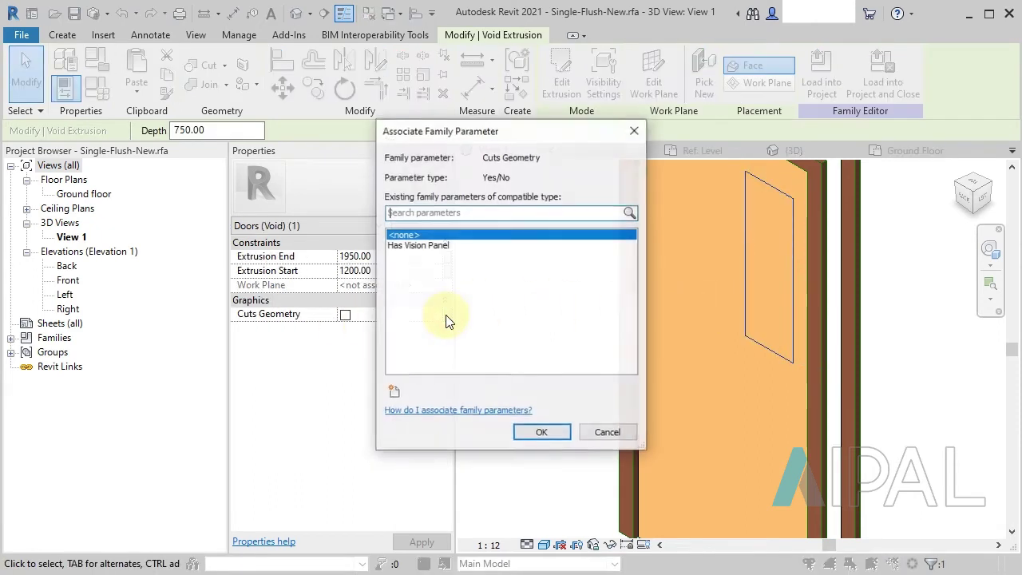
# - Associate the void's Cuts Geometry with the Has Vision Panel family parameter, then deselect
pyautogui.click(419, 246)
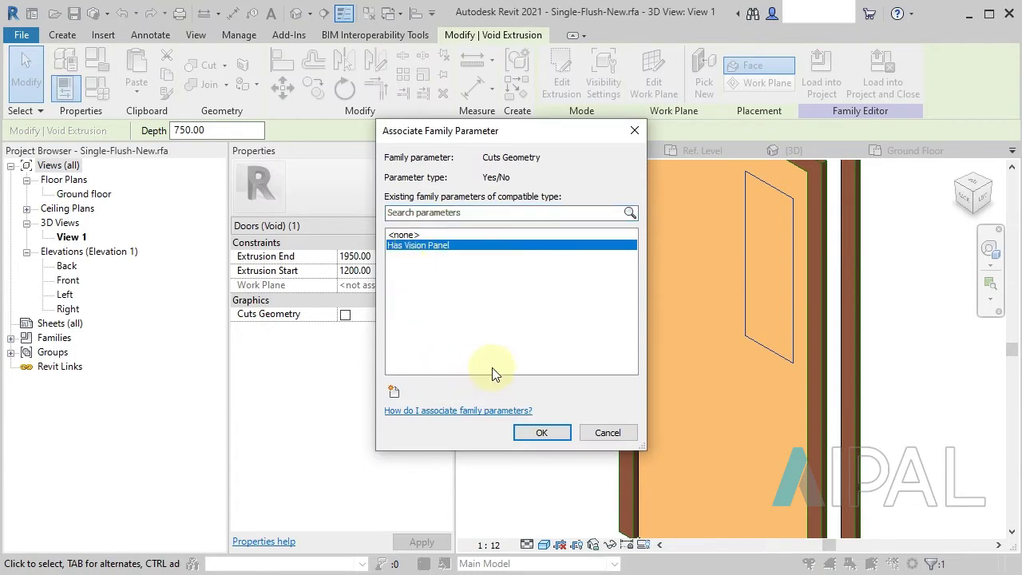
pyautogui.click(542, 432)
pyautogui.click(540, 435)
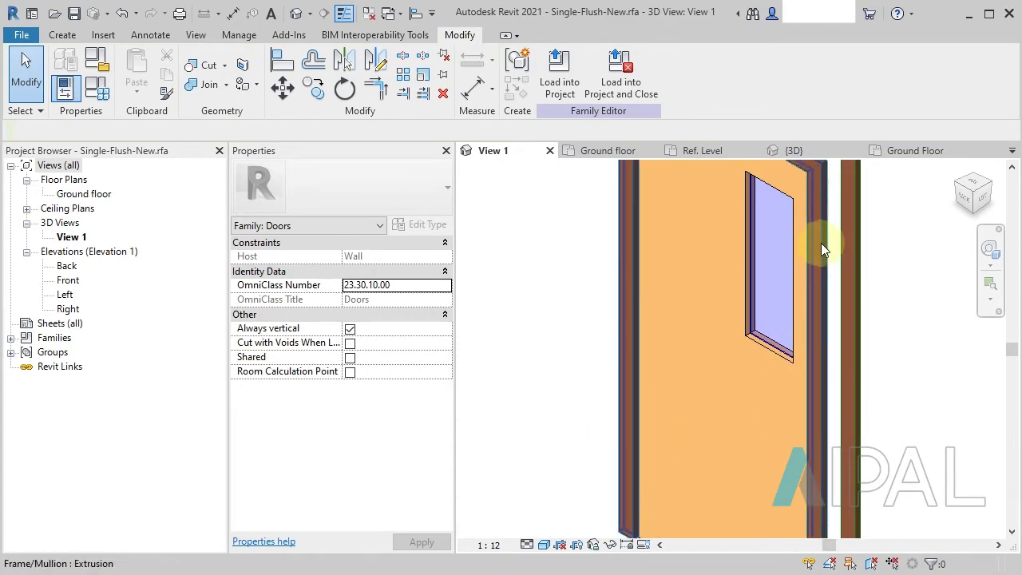
pyautogui.click(828, 148)
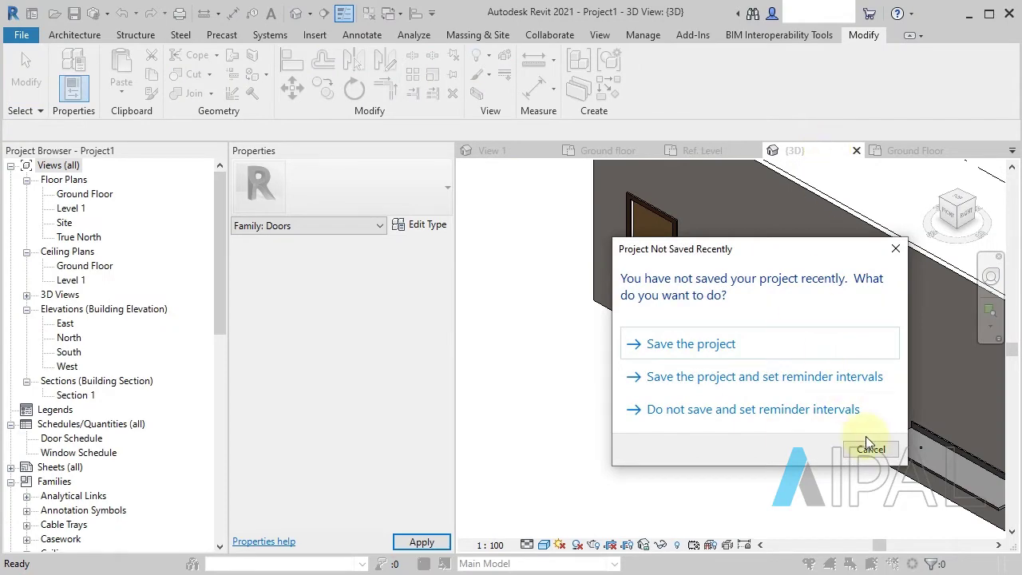
# - In the project 3D view, enable Has Vision Panel on the Single-Flush-New door
pyautogui.click(868, 447)
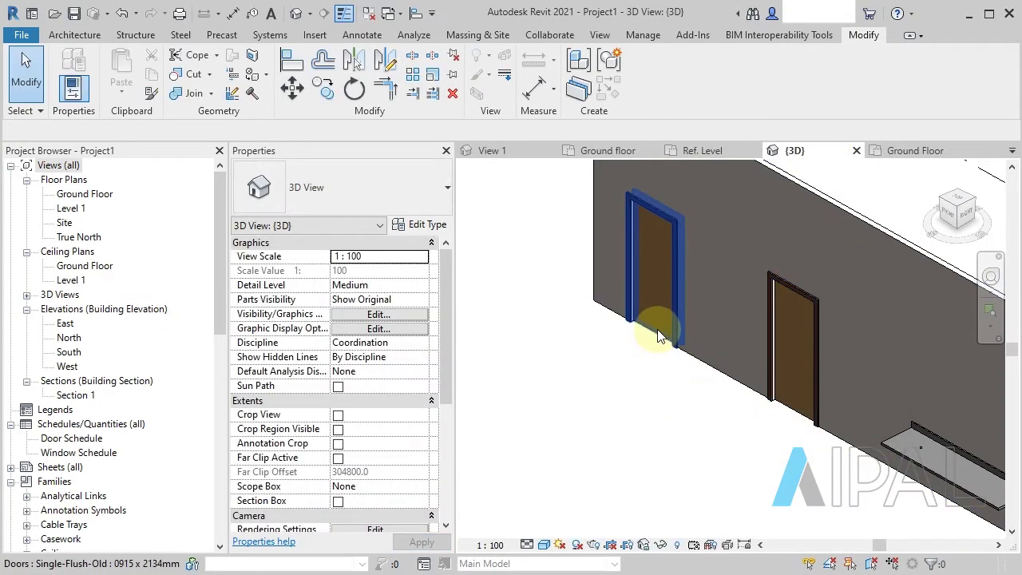
pyautogui.click(788, 411)
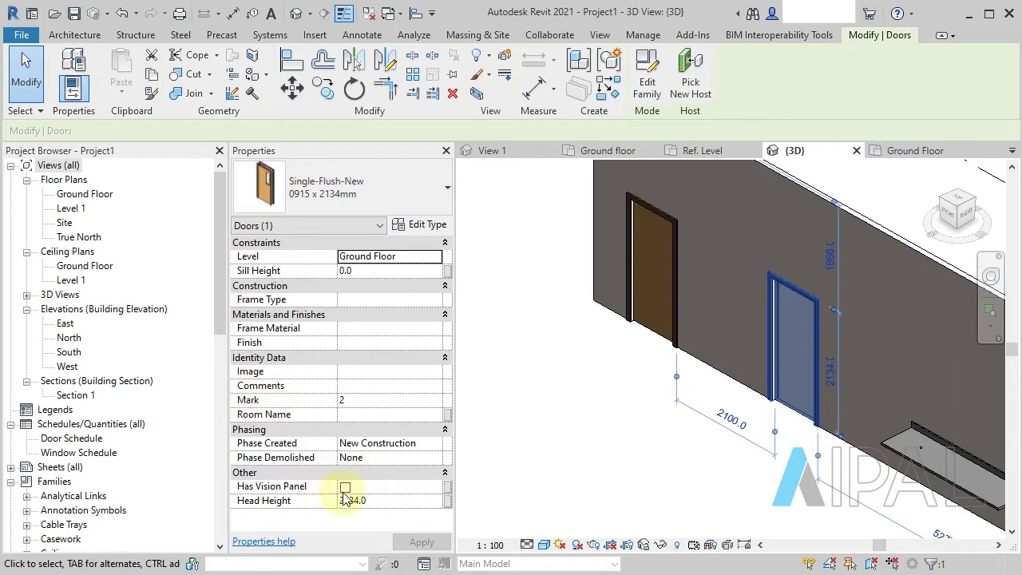
pyautogui.click(345, 488)
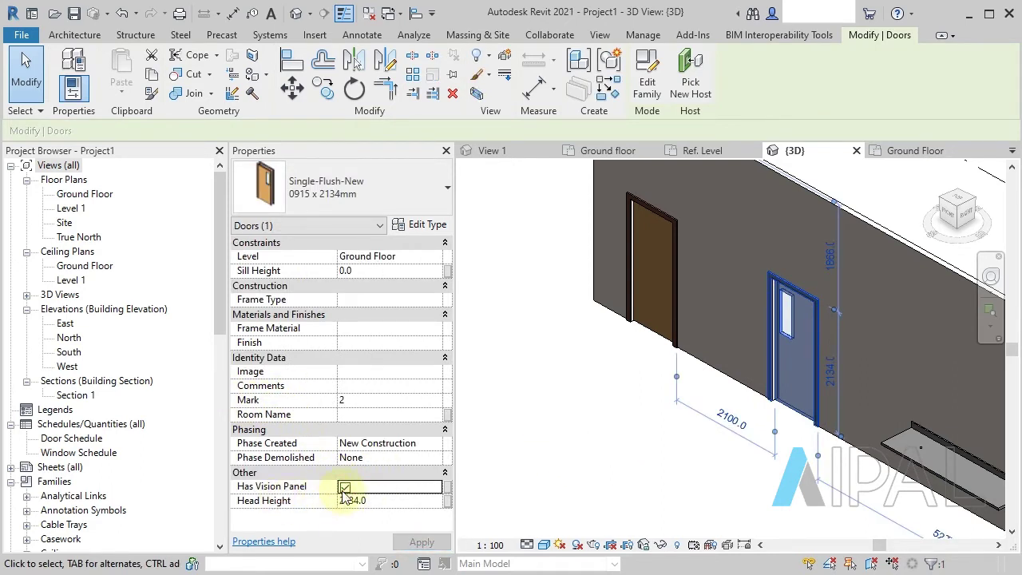
pyautogui.click(345, 488)
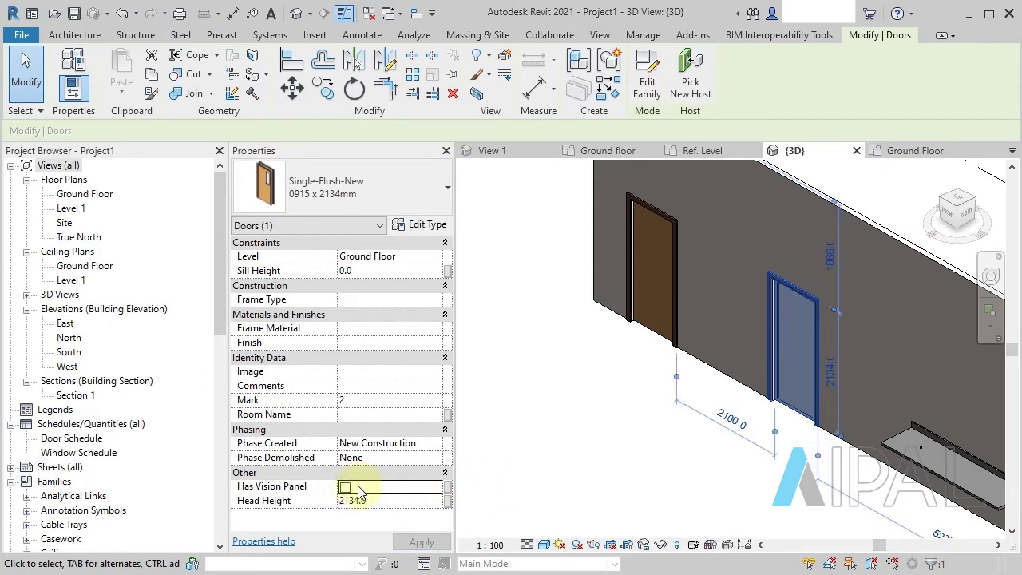
pyautogui.click(345, 487)
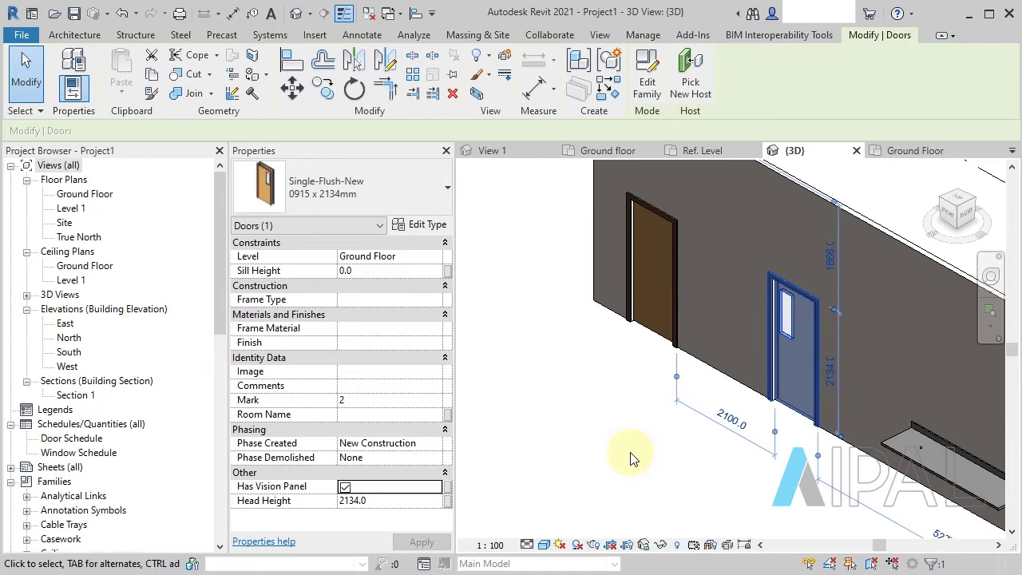
pyautogui.click(656, 334)
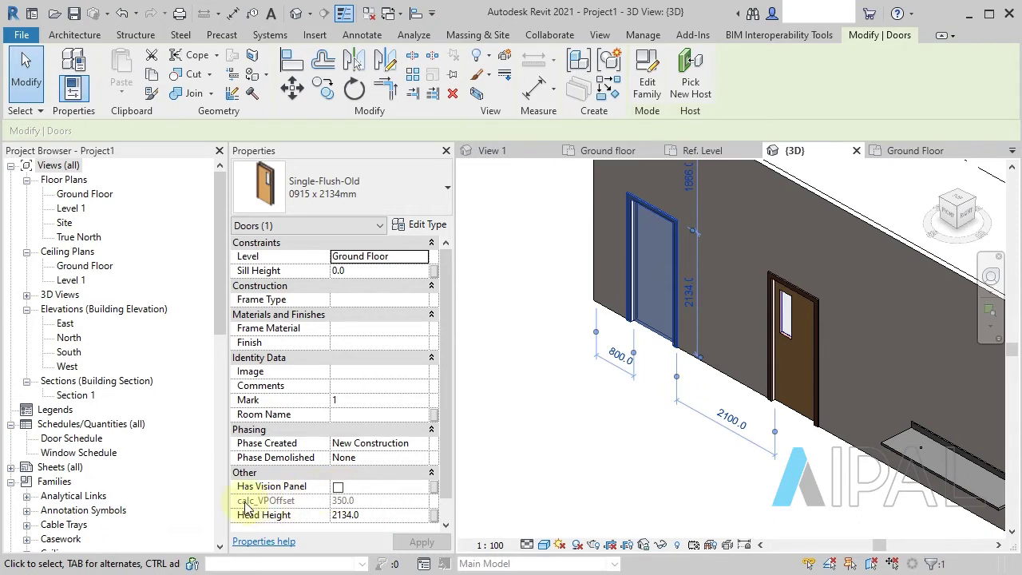
# - Enable Has Vision Panel on the Single-Flush-Old door as well
pyautogui.click(338, 487)
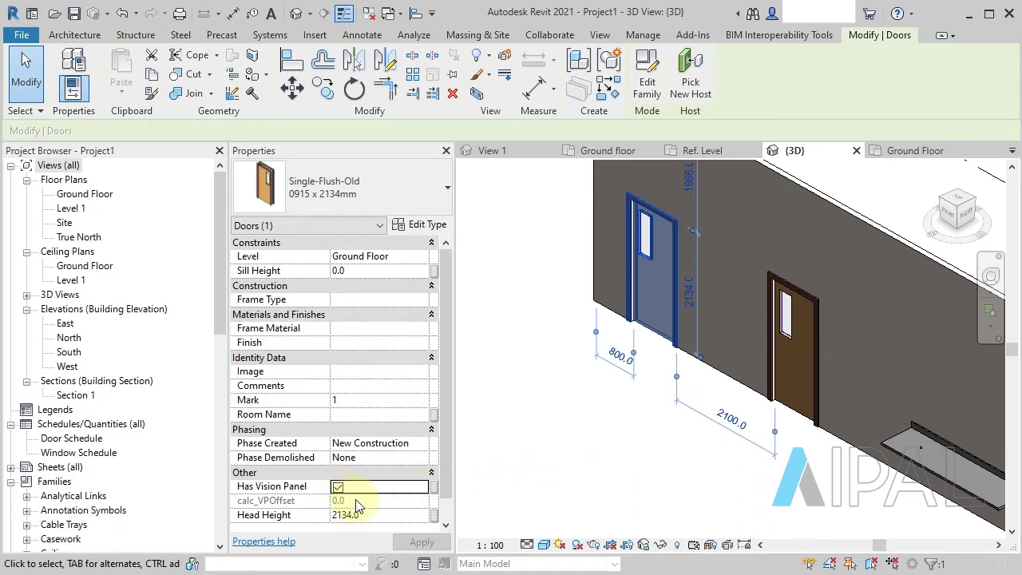
pyautogui.click(614, 156)
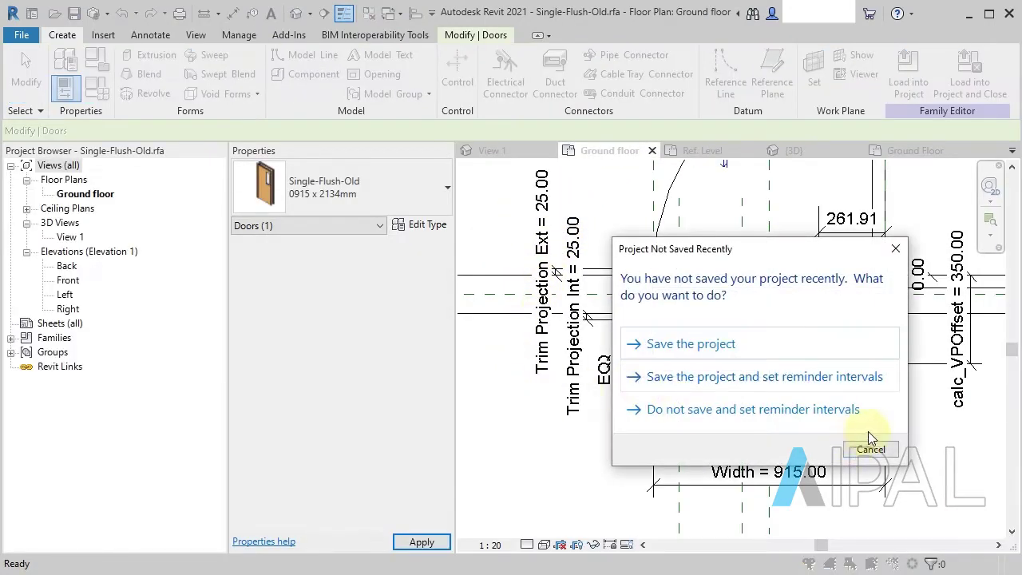
# - Dismiss the save reminder and zoom out to view the old door family's full swing
pyautogui.click(871, 448)
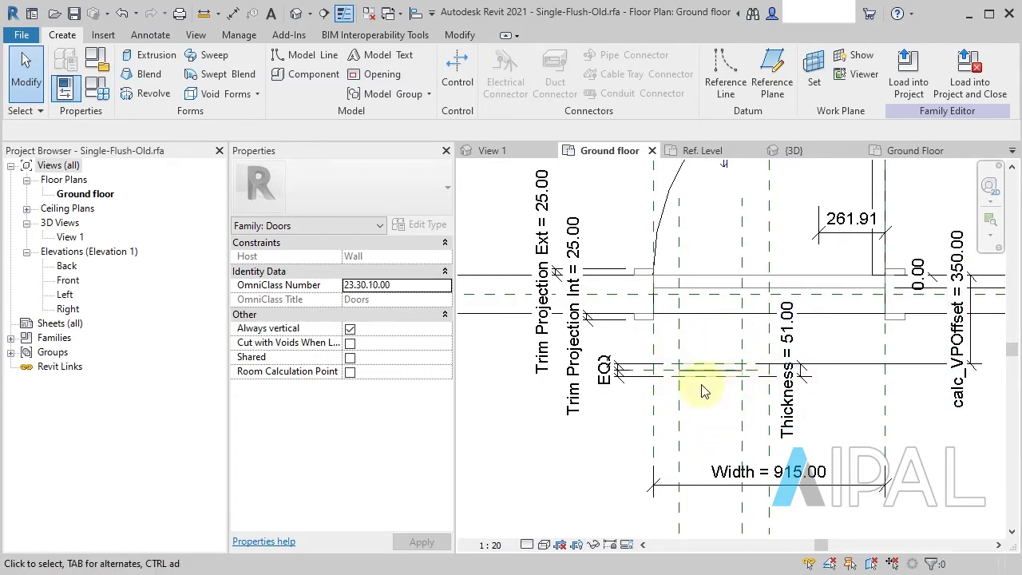
pyautogui.scroll(-2, 707, 390)
pyautogui.scroll(-1, 706, 412)
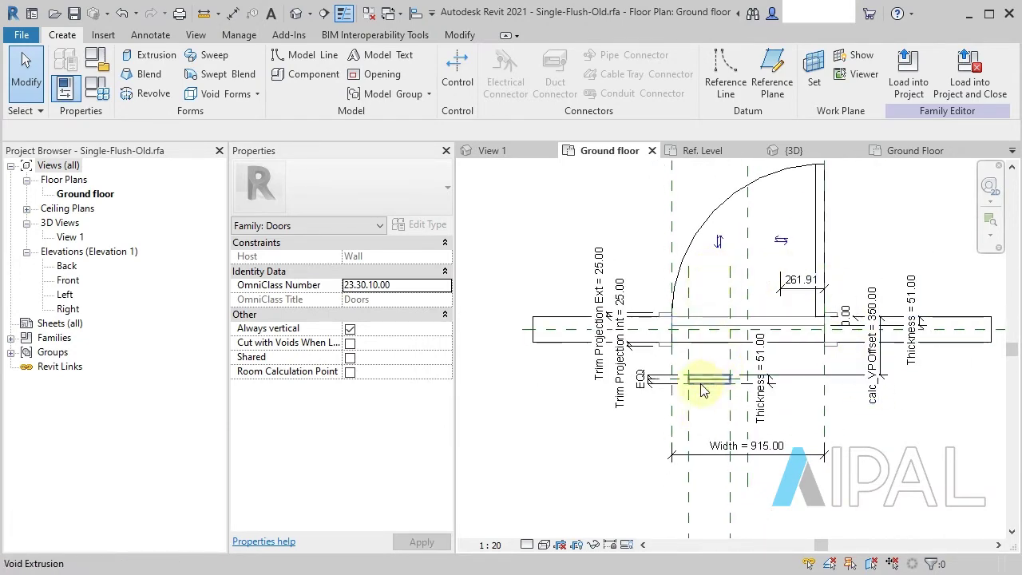
pyautogui.click(914, 152)
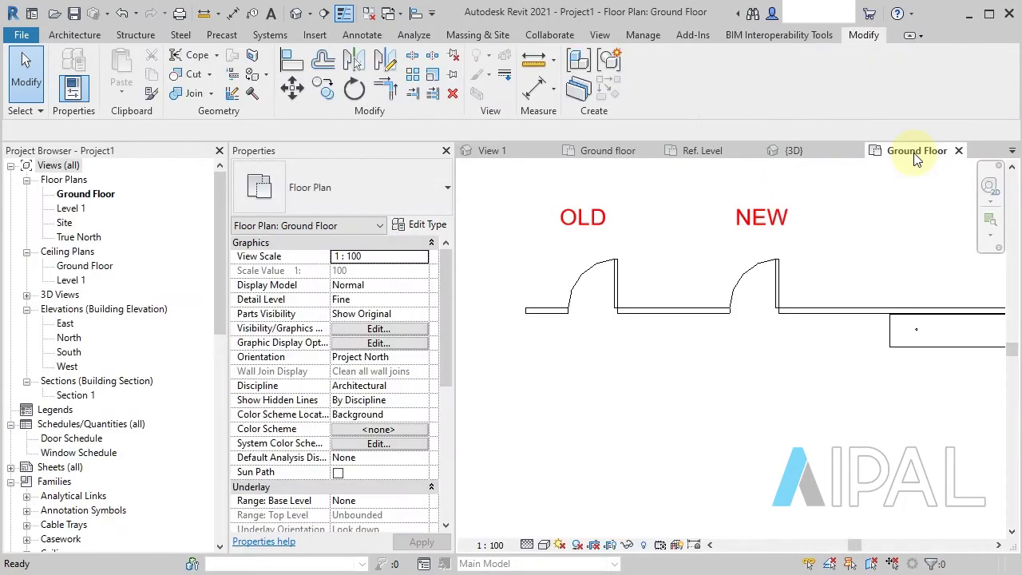
# - Uncheck Has Vision Panel on the OLD door in the Ground Floor plan
pyautogui.click(605, 267)
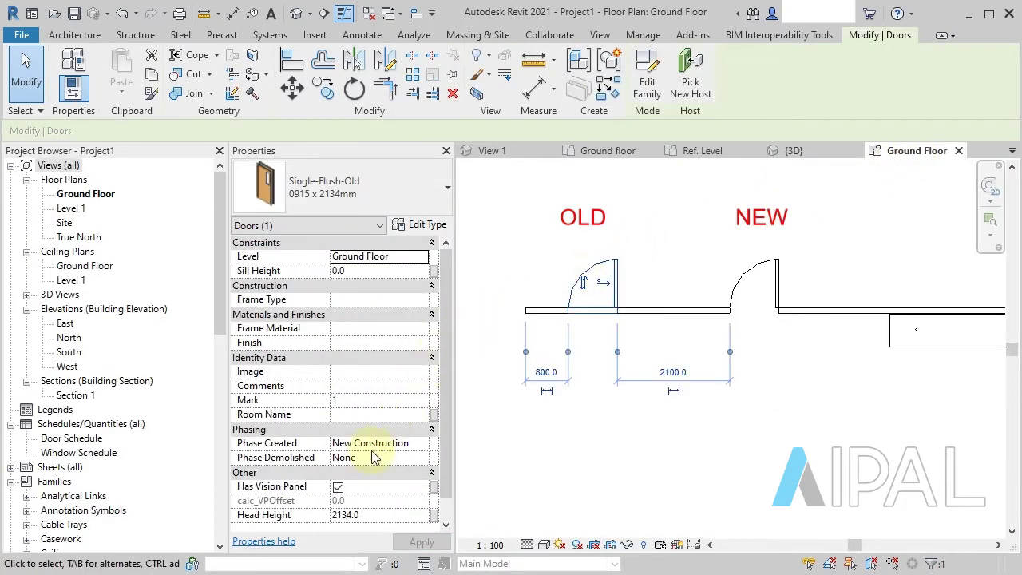
pyautogui.click(337, 490)
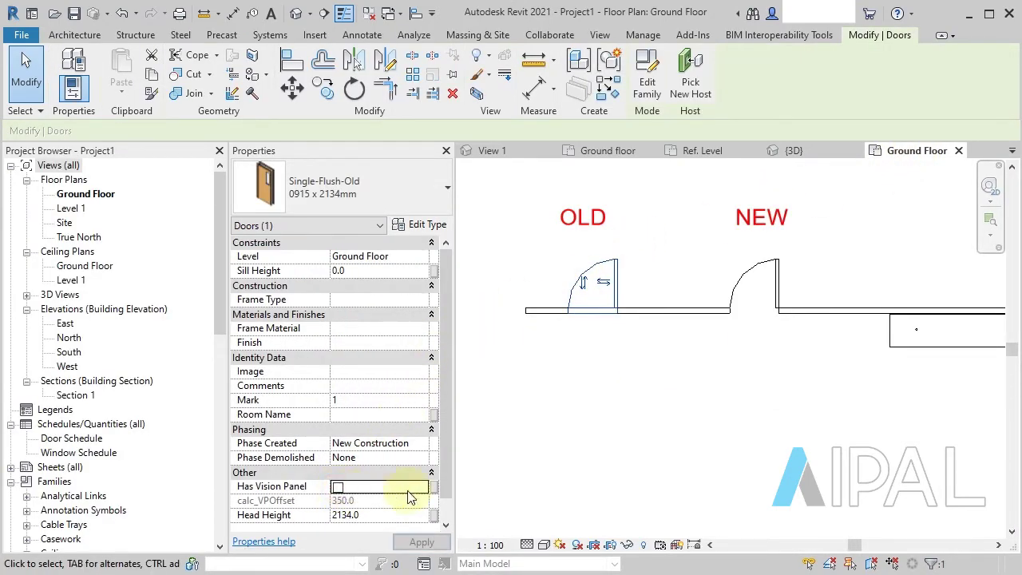
pyautogui.click(621, 478)
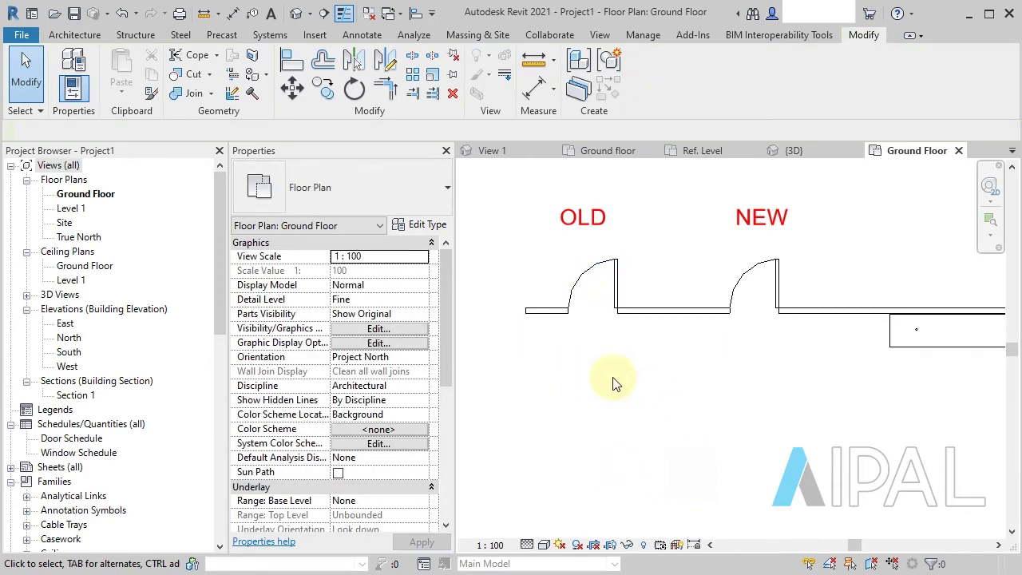
# - Reselect the OLD door by click and window selection to check it, then deselect
pyautogui.click(600, 338)
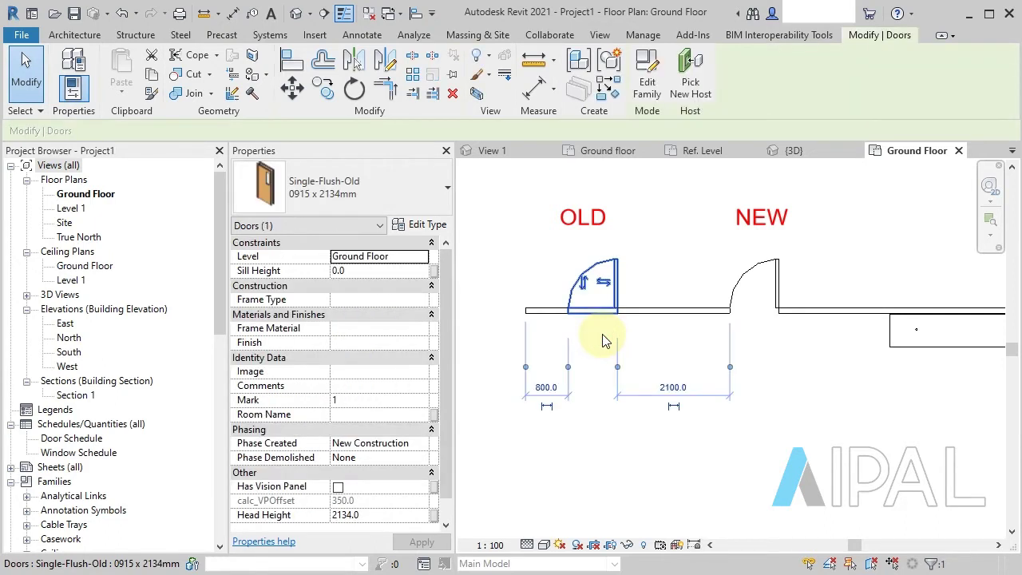
pyautogui.click(595, 427)
pyautogui.moveTo(655, 457); pyautogui.dragTo(554, 325)
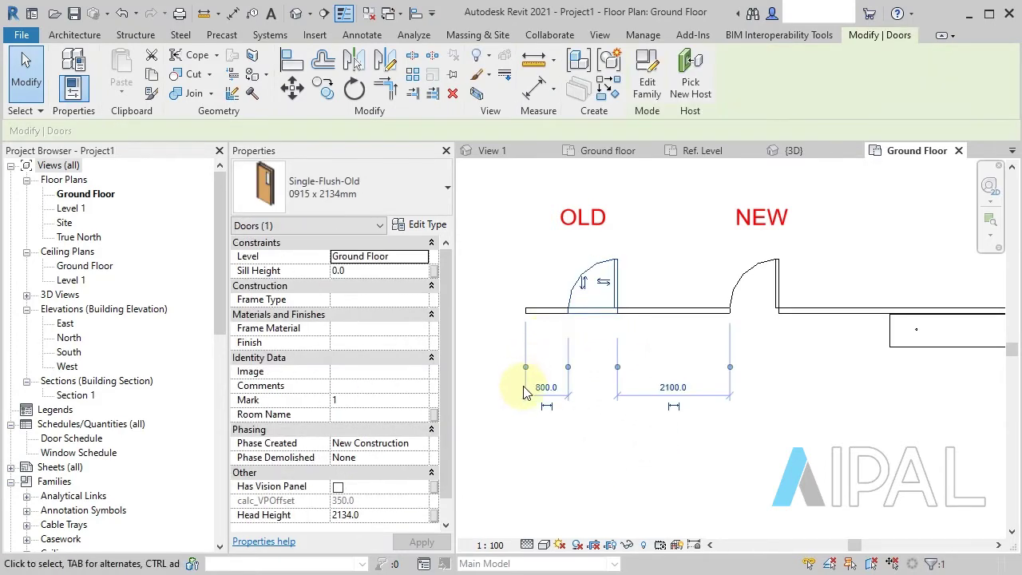
pyautogui.click(798, 451)
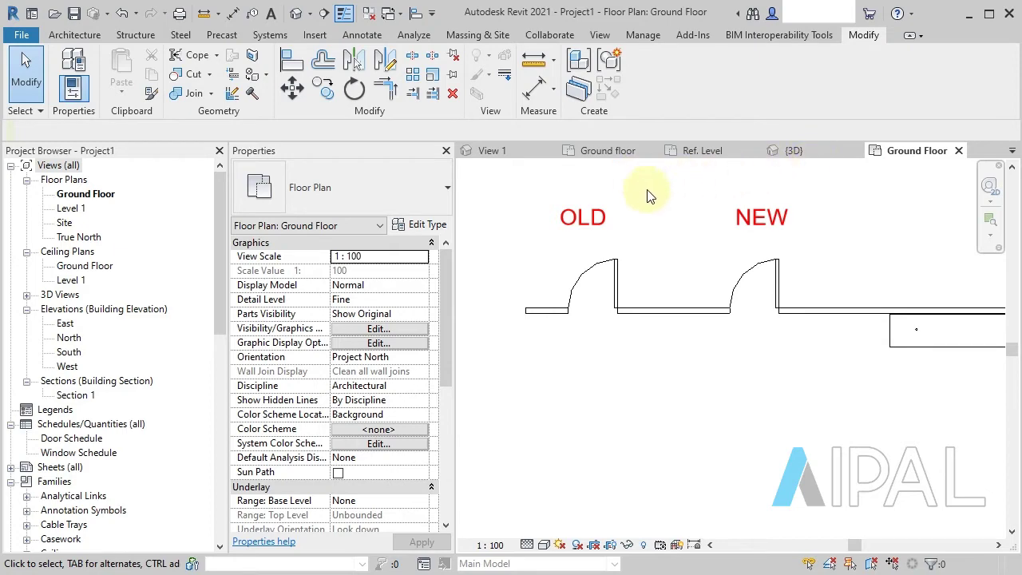
pyautogui.click(811, 149)
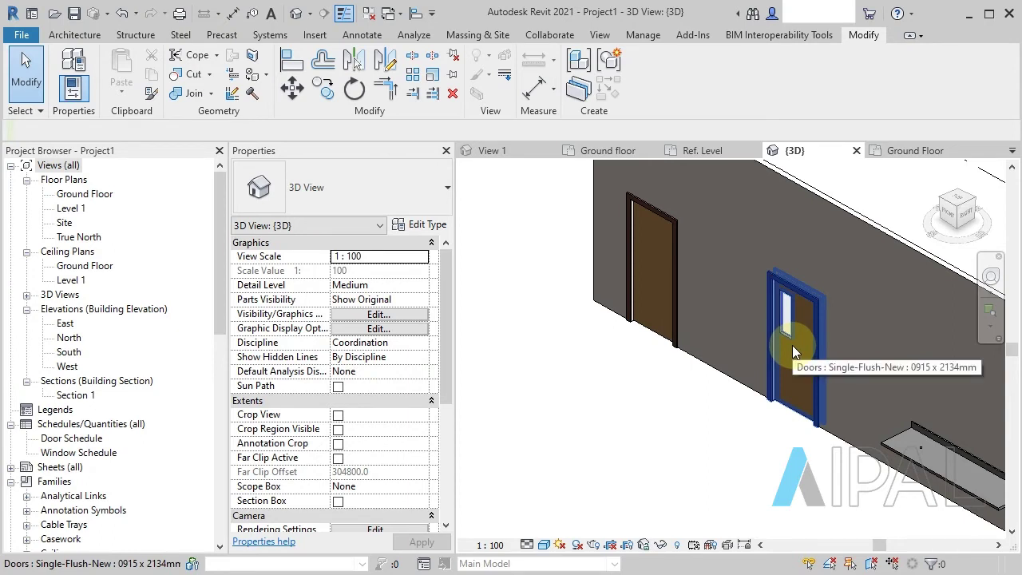
# - Zoom and pan the 3D view to bring the sink and counter top close
pyautogui.scroll(4, 767, 415)
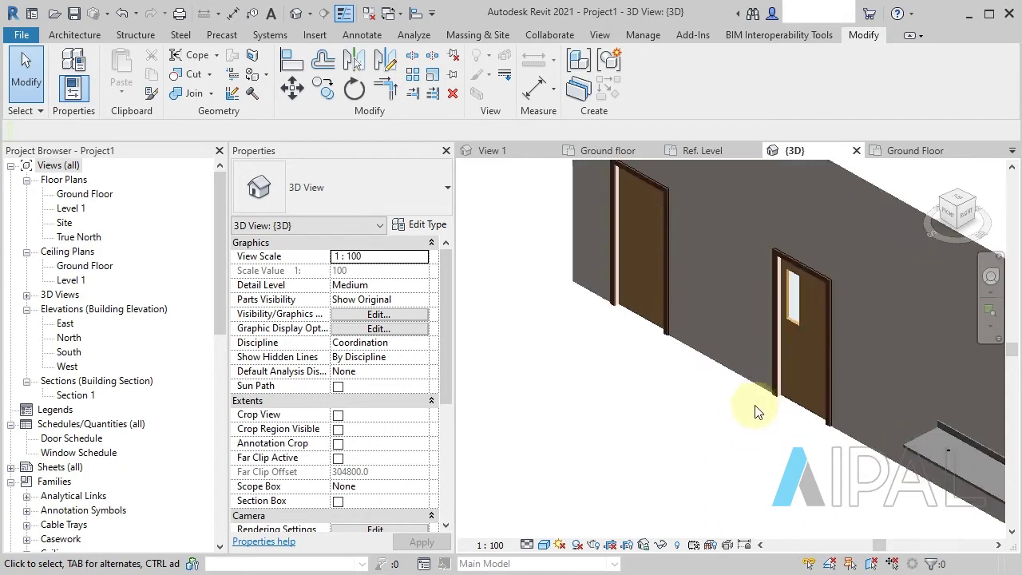
pyautogui.scroll(8, 754, 352)
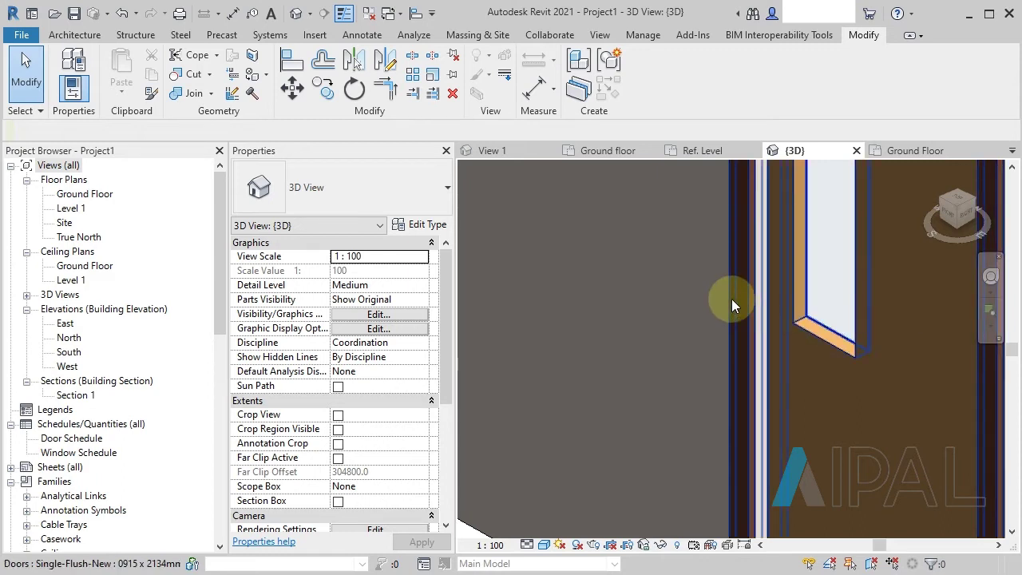
pyautogui.scroll(-3, 730, 315)
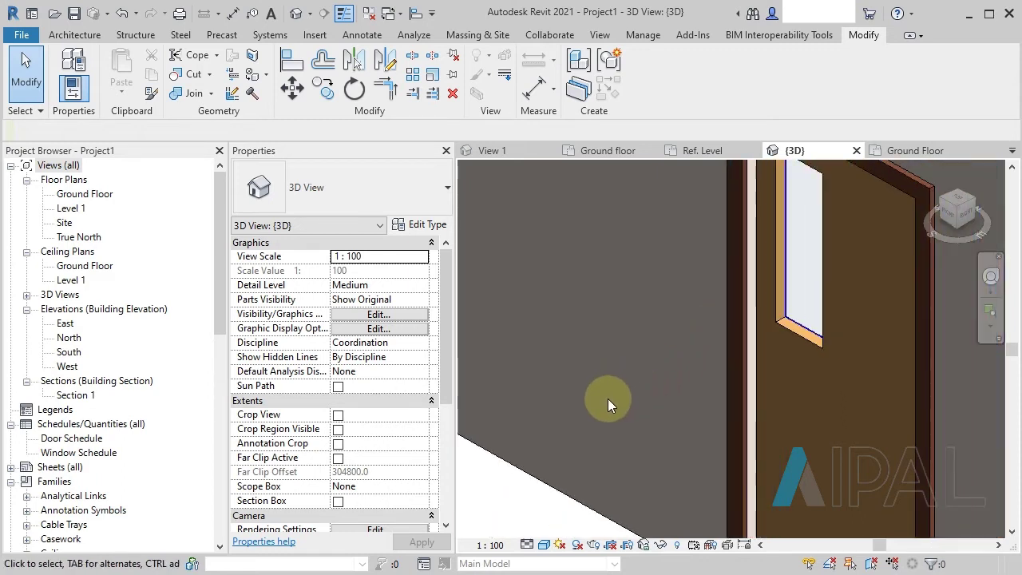
pyautogui.scroll(-5, 608, 398)
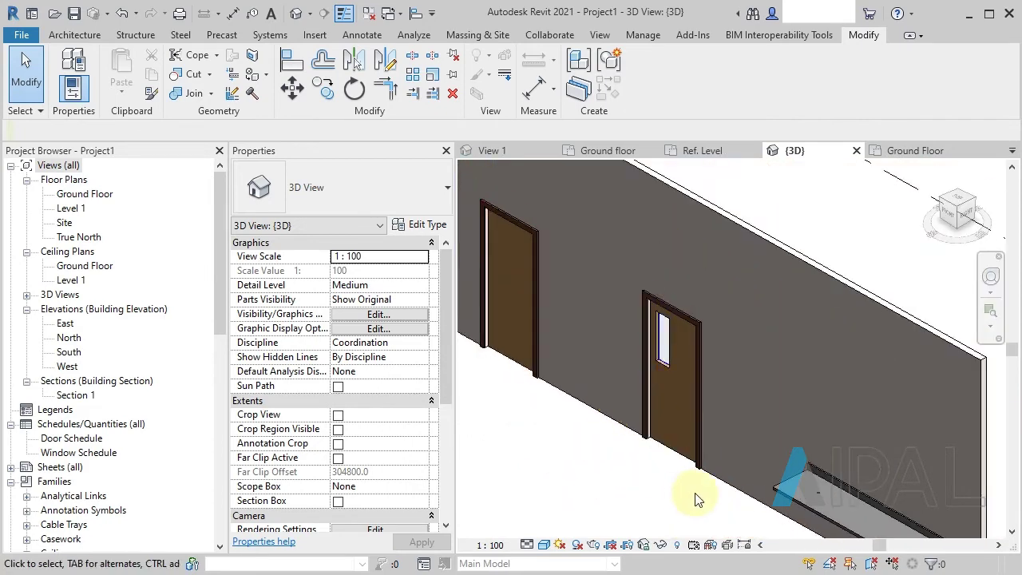
pyautogui.moveTo(695, 500); pyautogui.dragTo(566, 360, button='middle')
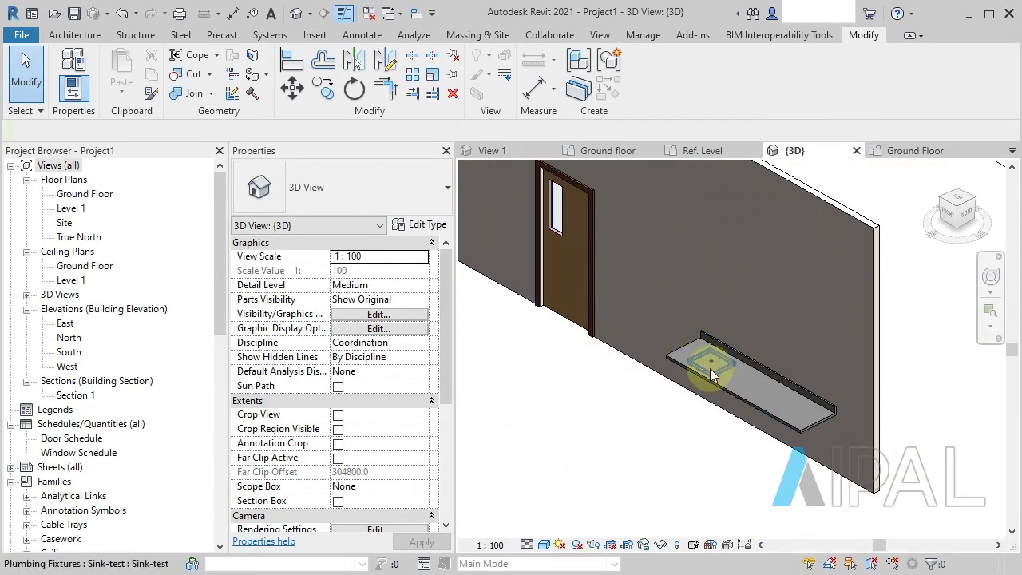
pyautogui.scroll(4, 668, 413)
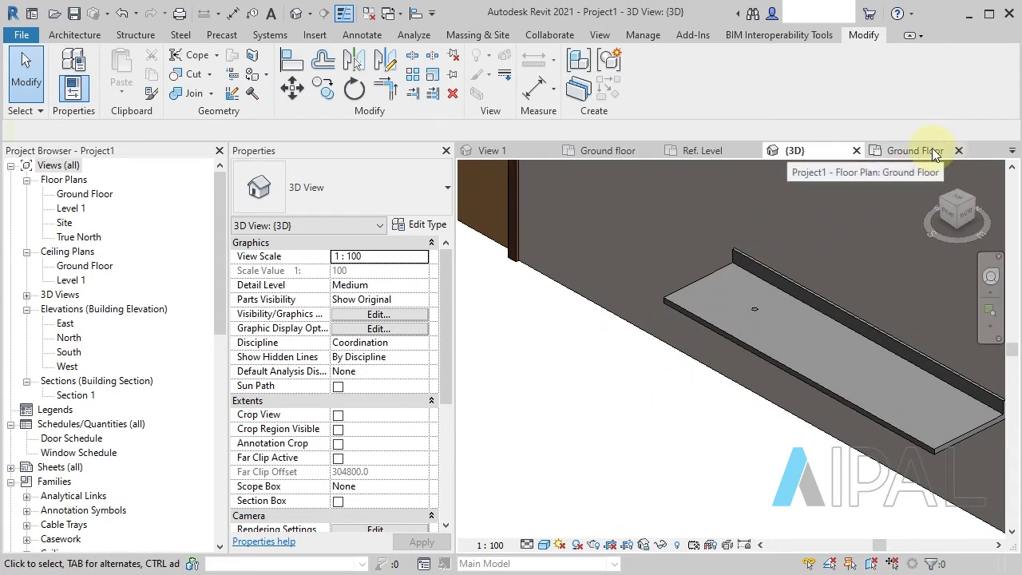
pyautogui.click(704, 150)
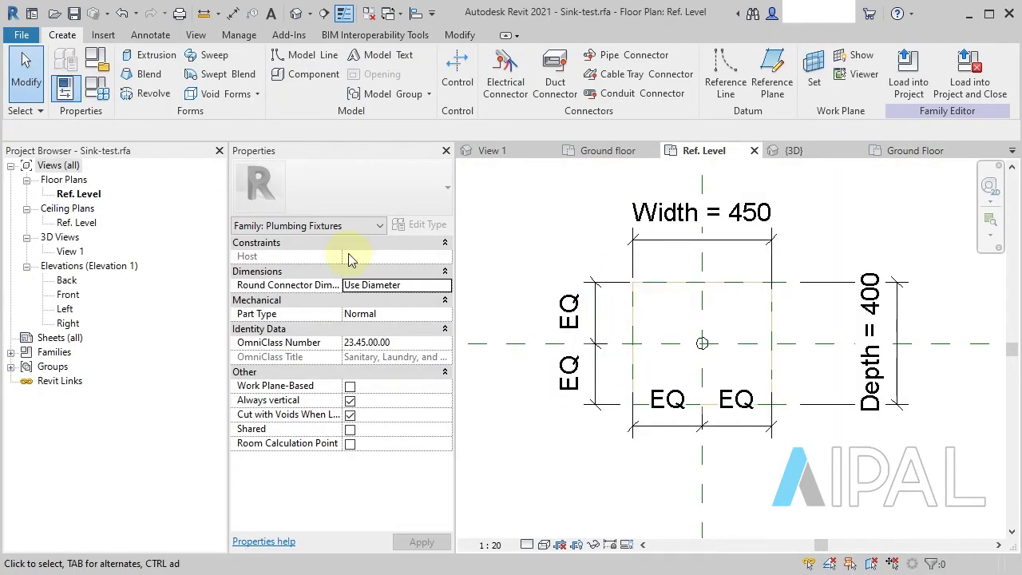
# - Review the sink family's Cut with Voids When Loaded setting, closing without changes
pyautogui.click(96, 59)
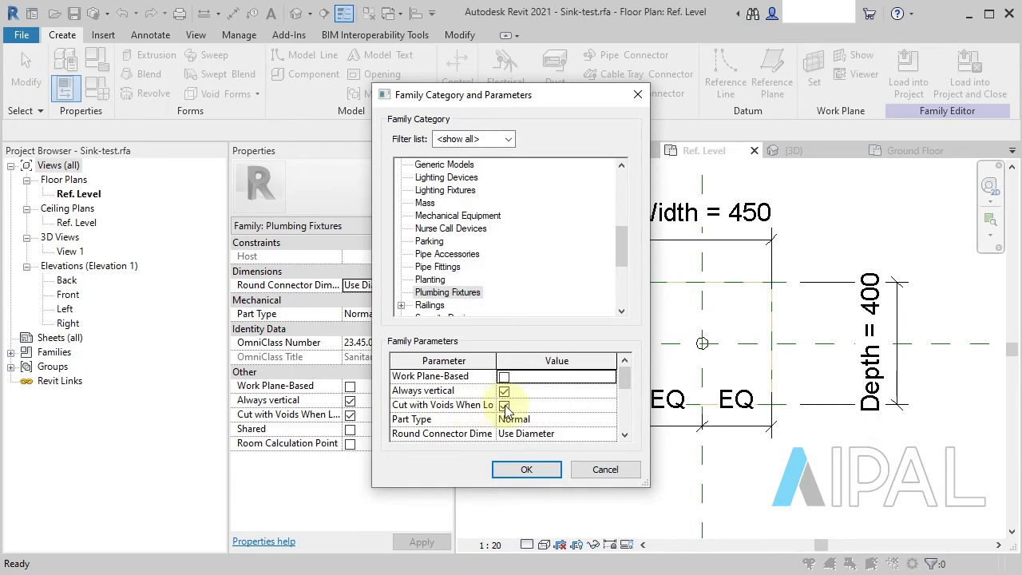
pyautogui.click(611, 473)
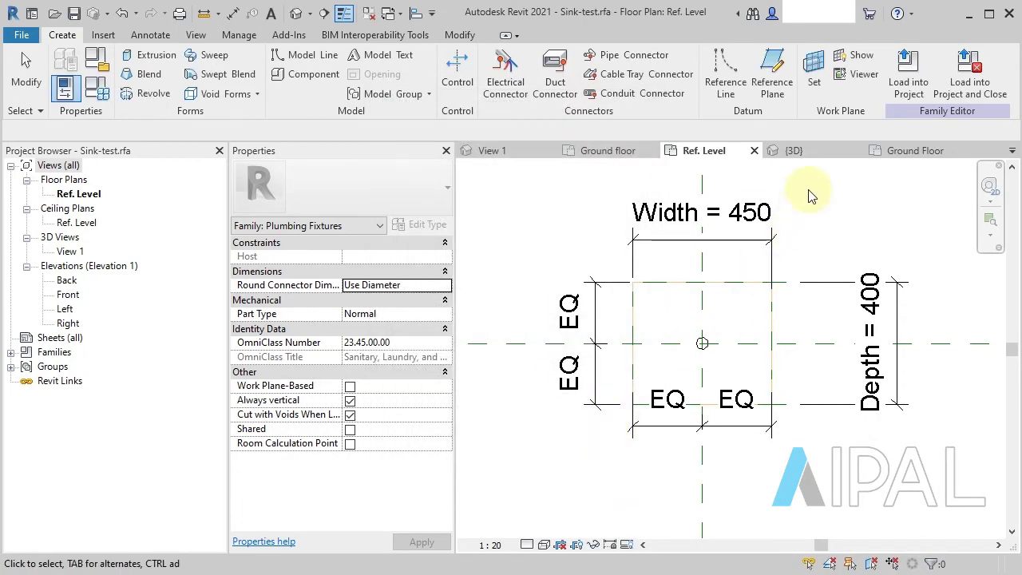
pyautogui.click(833, 152)
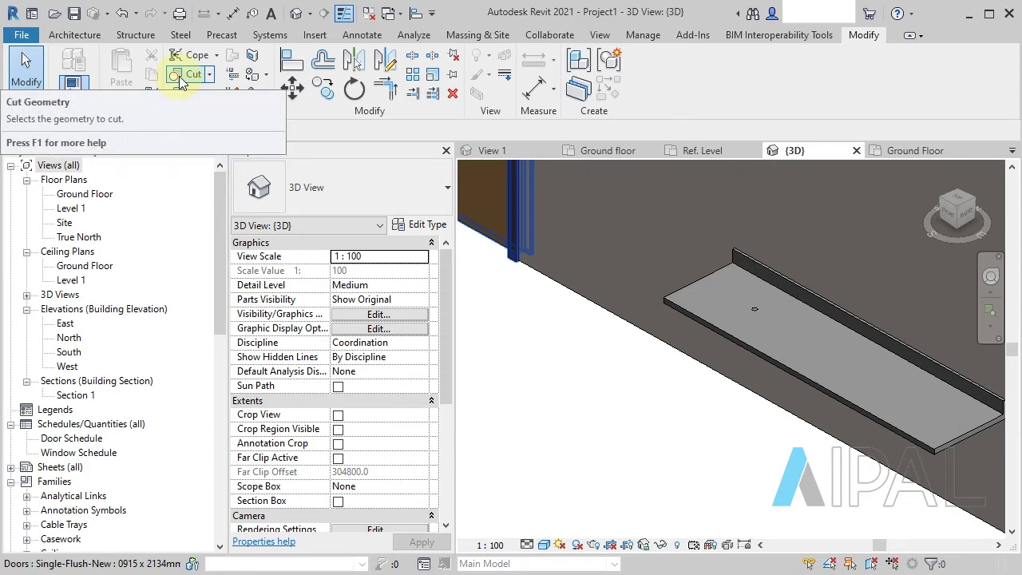
# - Use Cut Geometry to cut the sink's shape out of the counter top
pyautogui.click(760, 304)
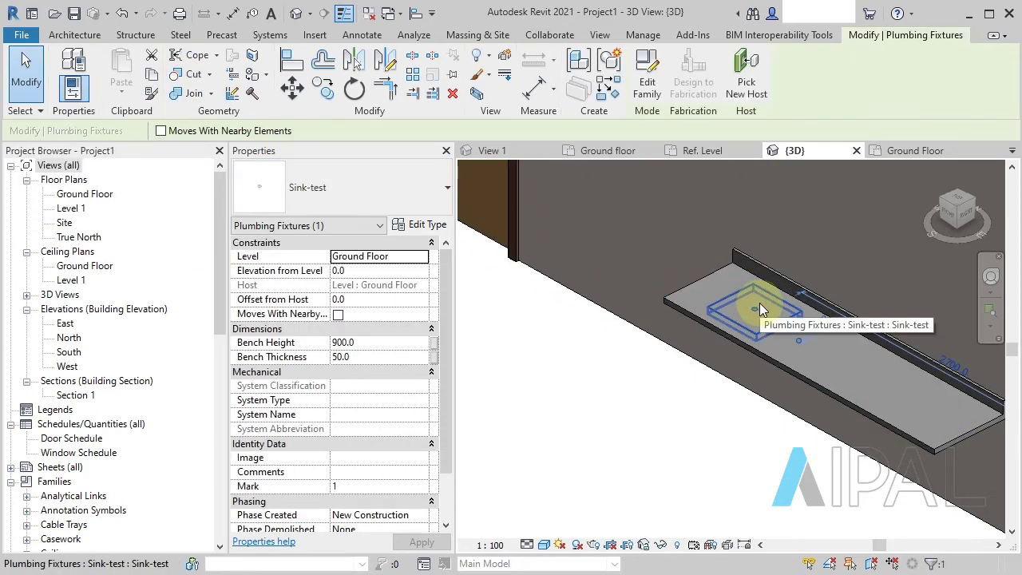
pyautogui.moveTo(440, 339); pyautogui.dragTo(434, 406)
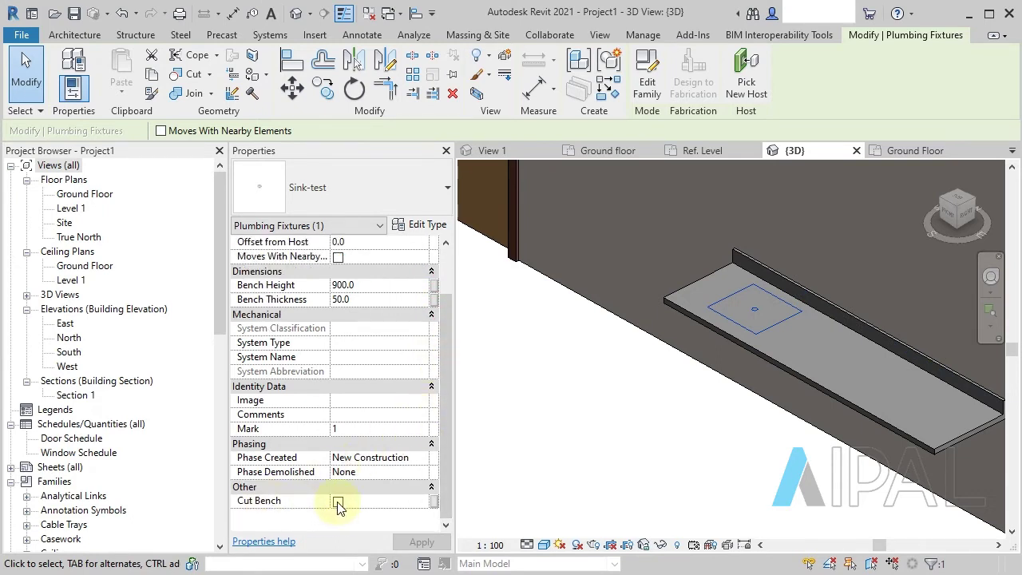
pyautogui.click(733, 311)
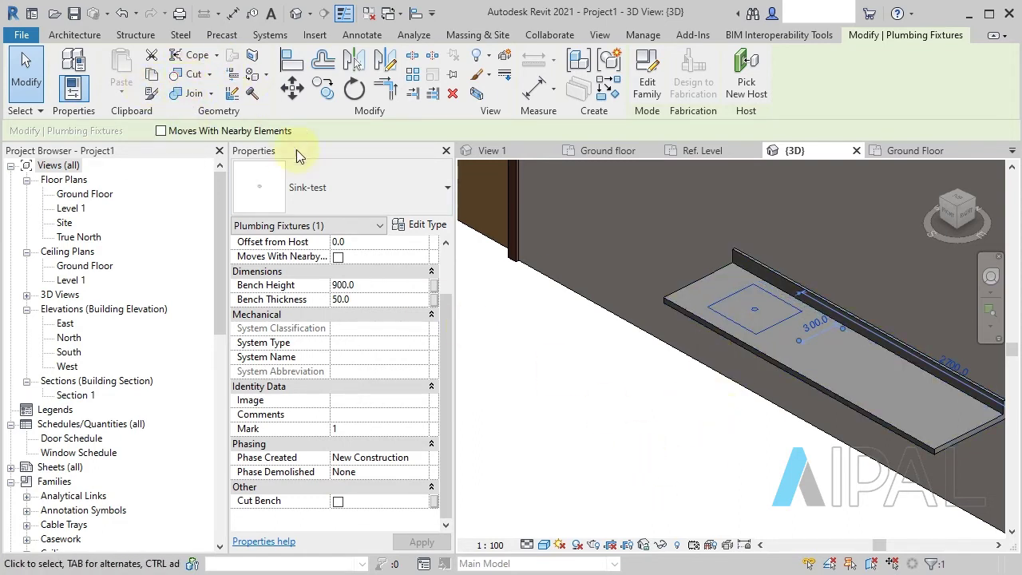
pyautogui.click(192, 75)
pyautogui.click(733, 333)
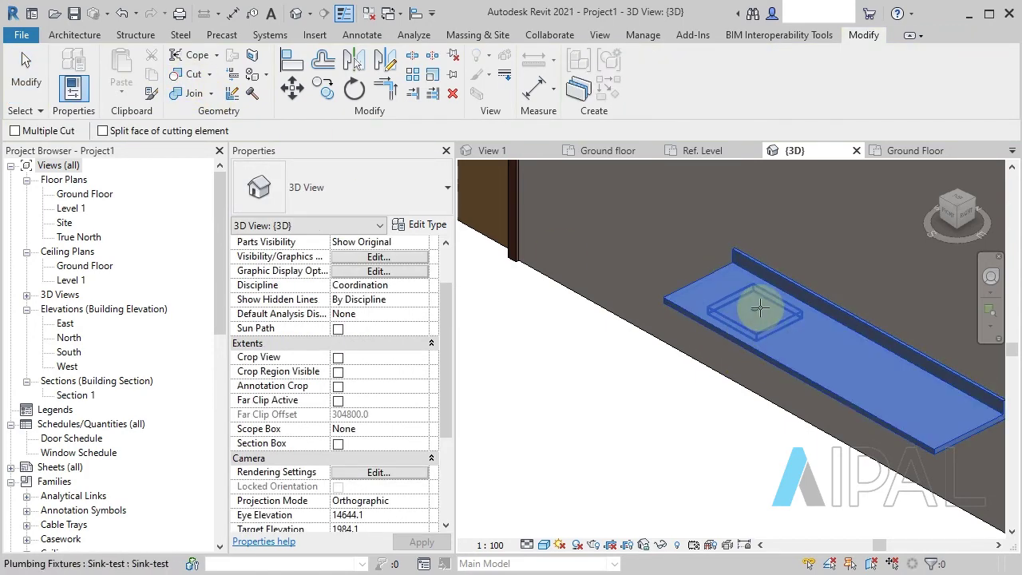
pyautogui.click(757, 308)
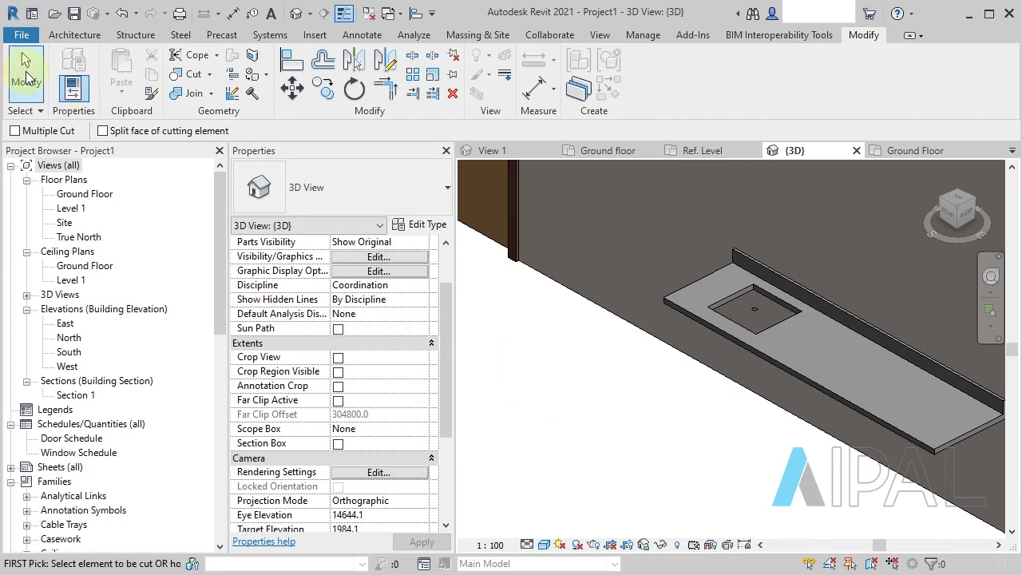
pyautogui.click(26, 74)
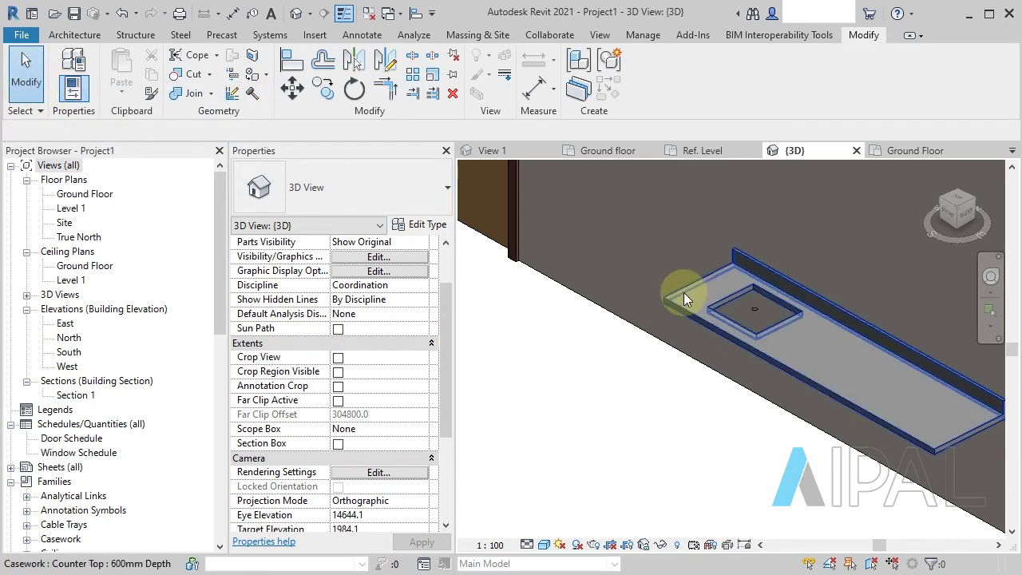
# - Enable Cut Bench on the sink, inspect the family's void extrusion, then reselect the sink
pyautogui.click(750, 297)
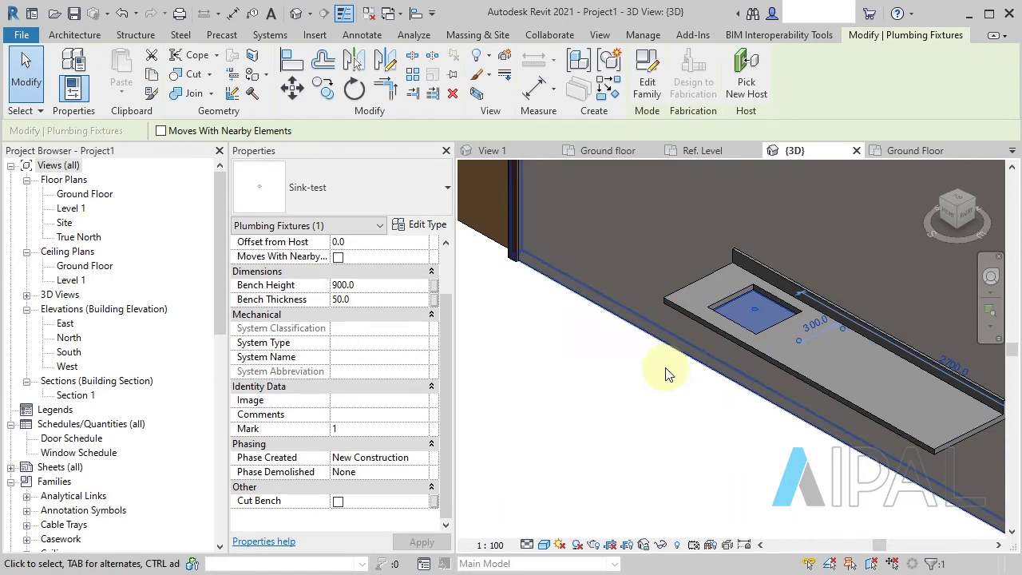
pyautogui.click(339, 503)
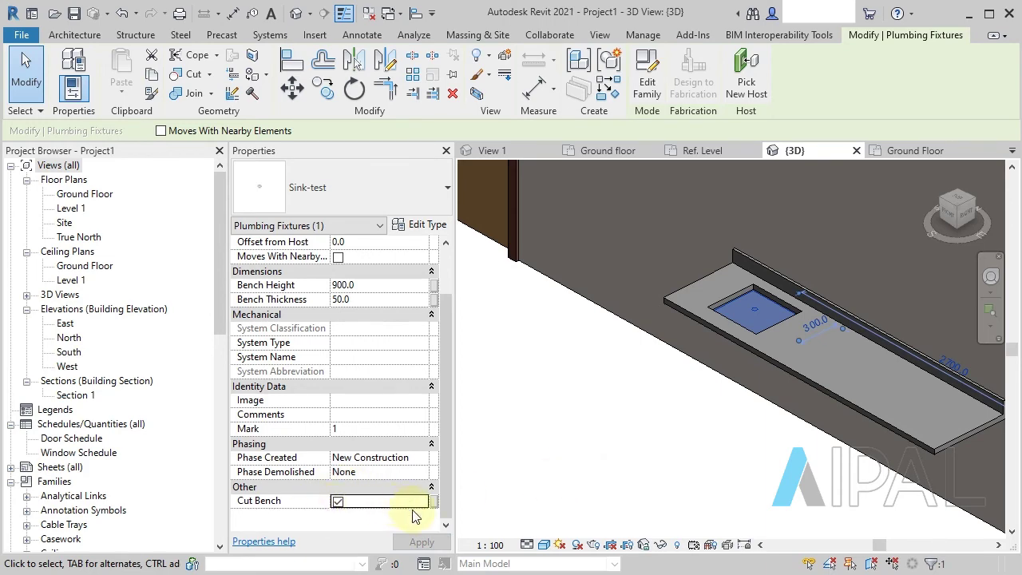
pyautogui.click(703, 152)
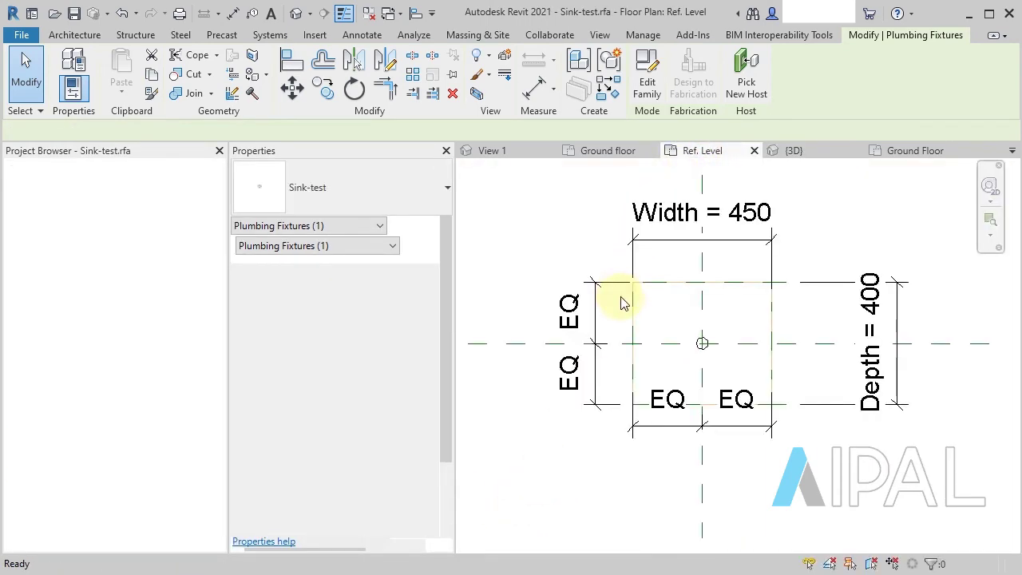
pyautogui.click(631, 317)
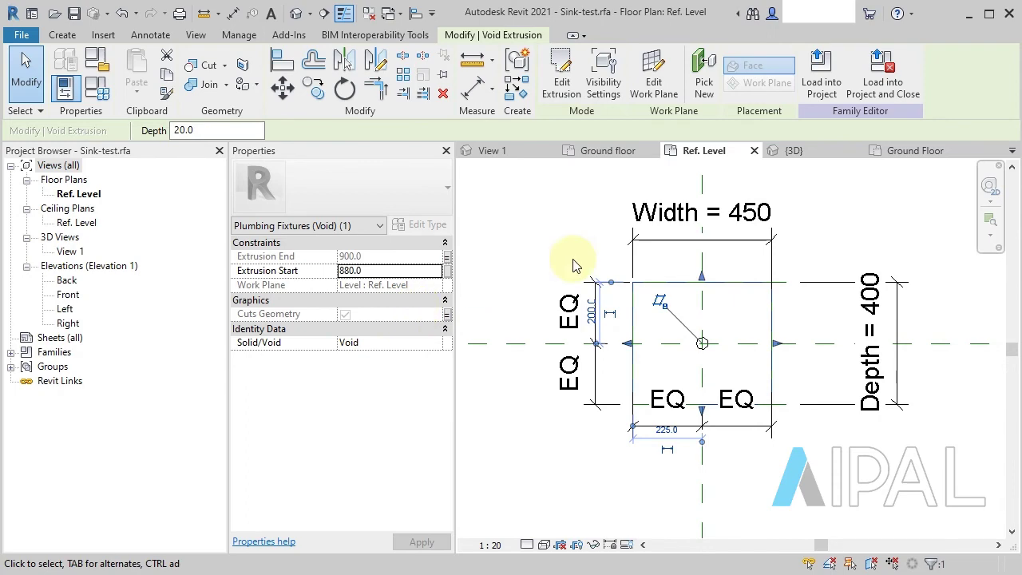
pyautogui.click(787, 151)
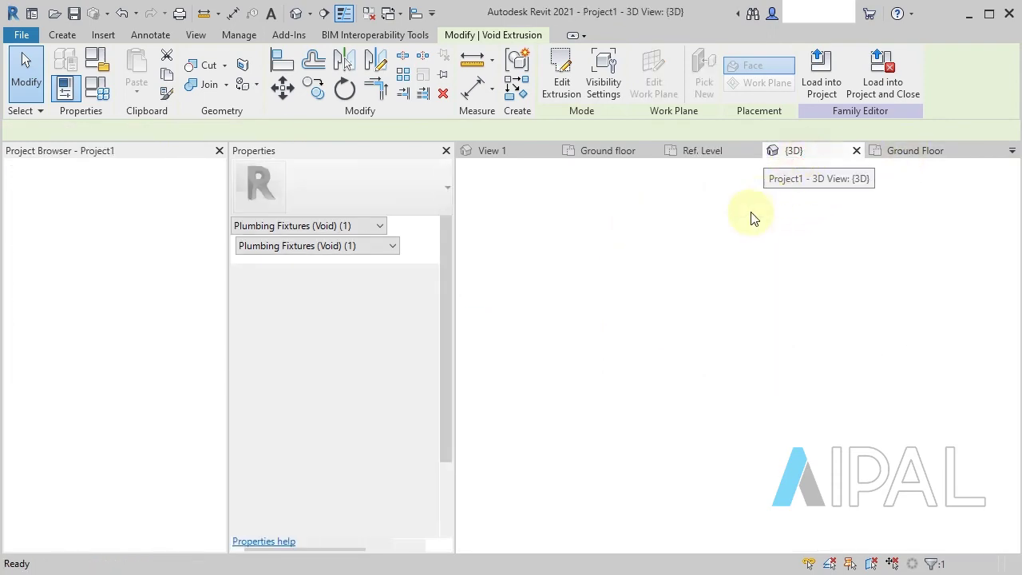
pyautogui.click(751, 302)
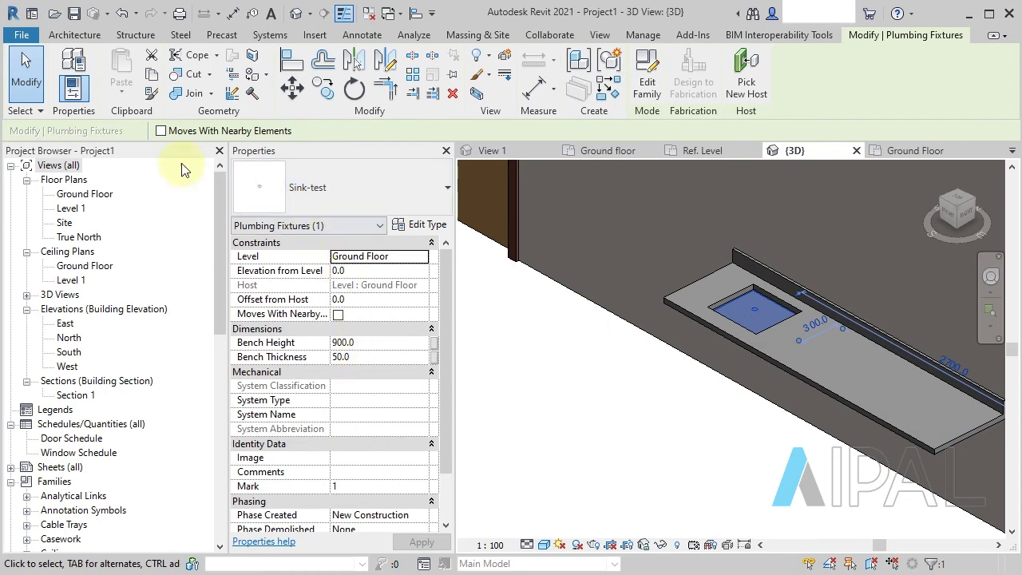
# - Uncut the sink from the counter top so the bench surface is solid again
pyautogui.scroll(-2, 358, 409)
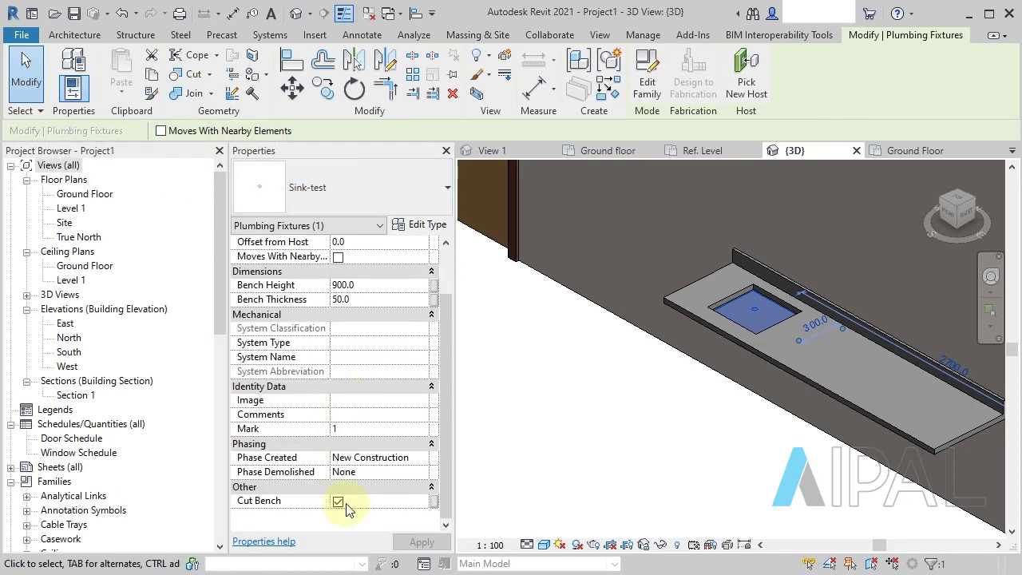
pyautogui.click(208, 75)
pyautogui.click(173, 130)
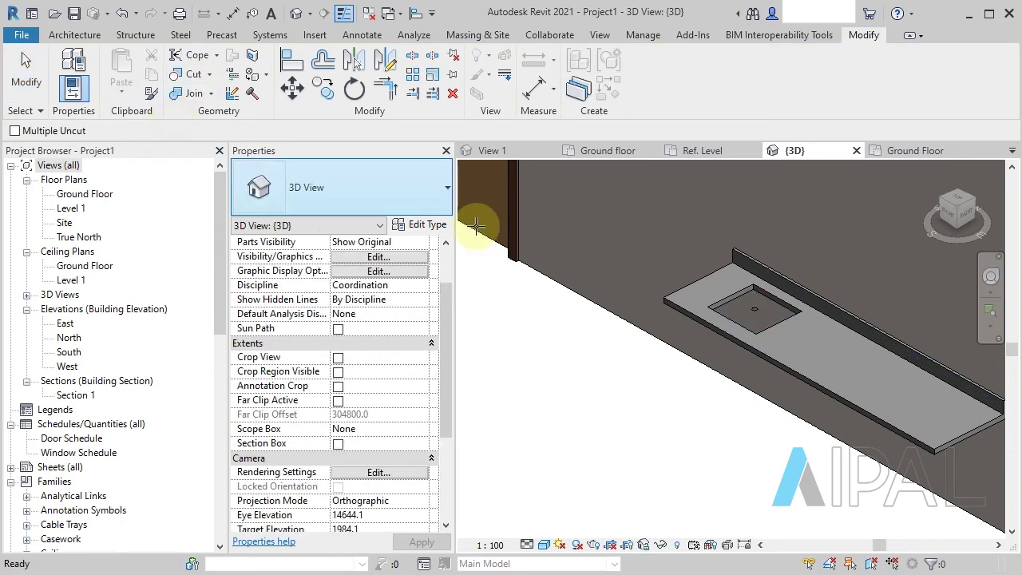
pyautogui.click(747, 294)
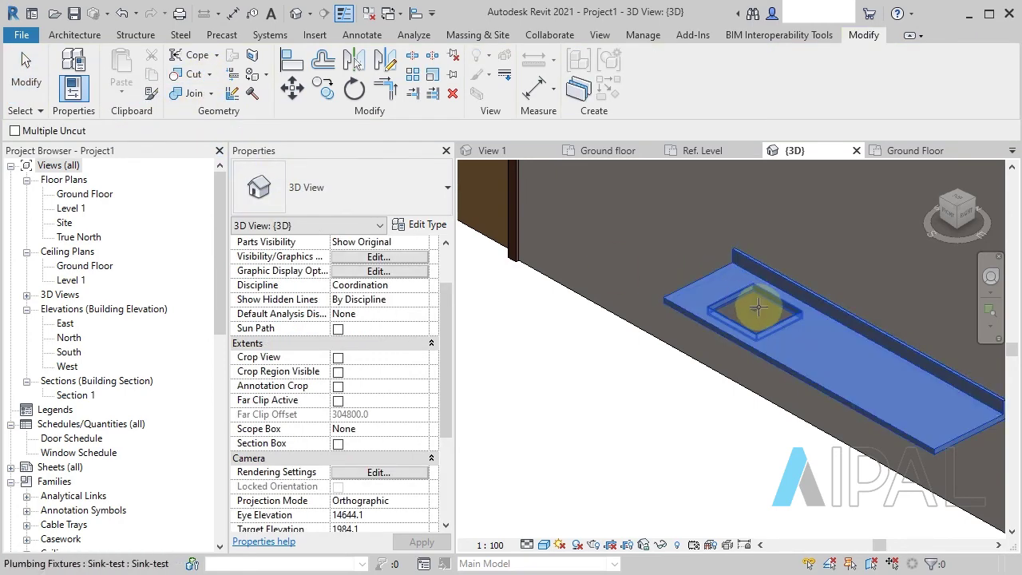
pyautogui.click(759, 305)
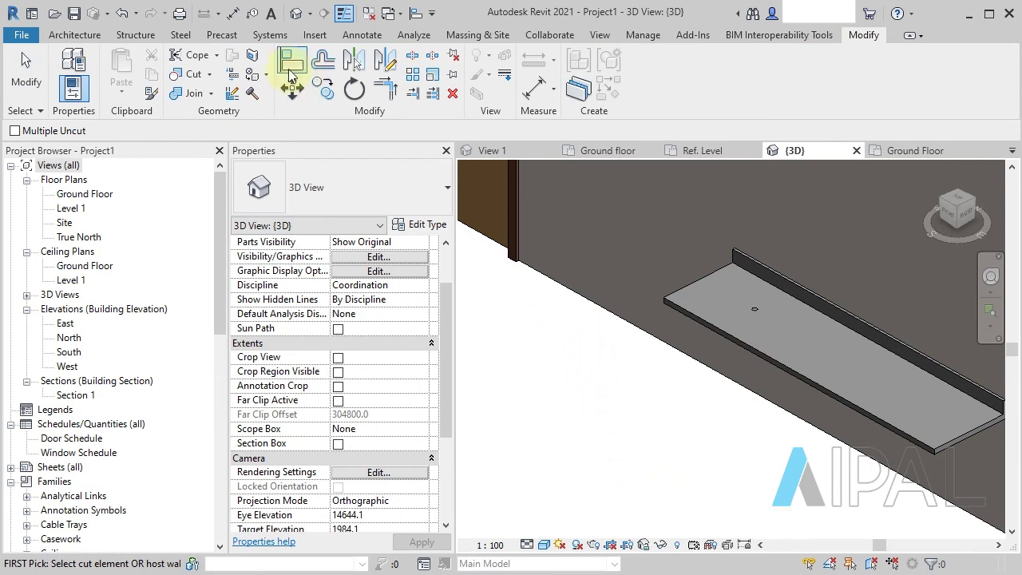
pyautogui.click(25, 80)
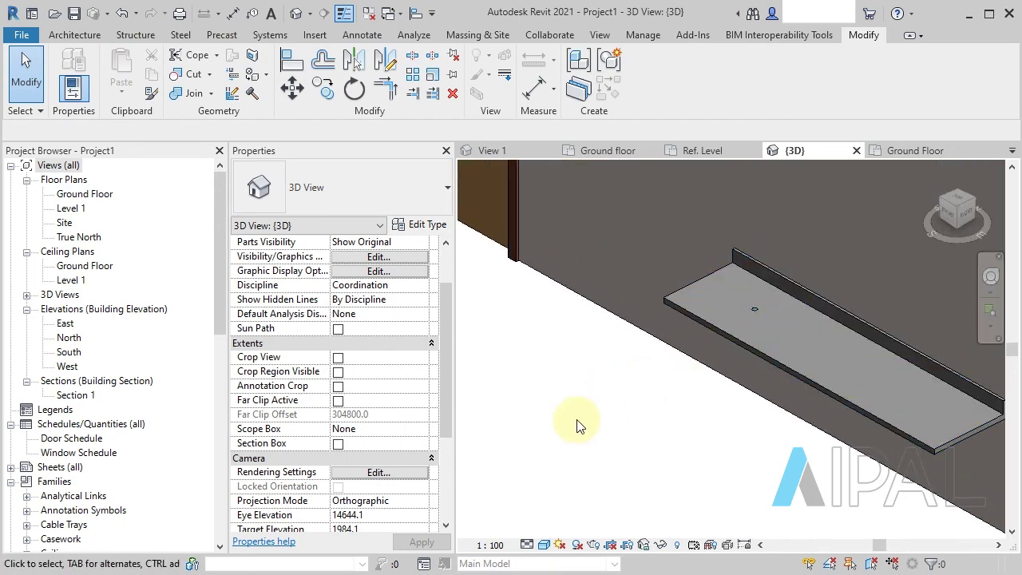
pyautogui.scroll(-1, 551, 443)
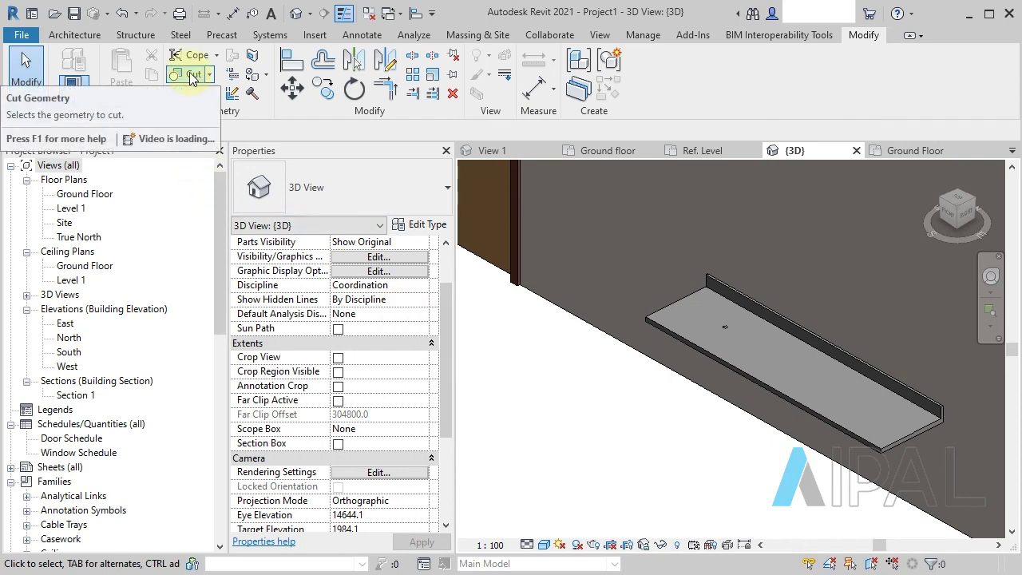
# - Zoom out in the 3D view to see the wall, both doors and the counter bench
pyautogui.scroll(-3, 719, 423)
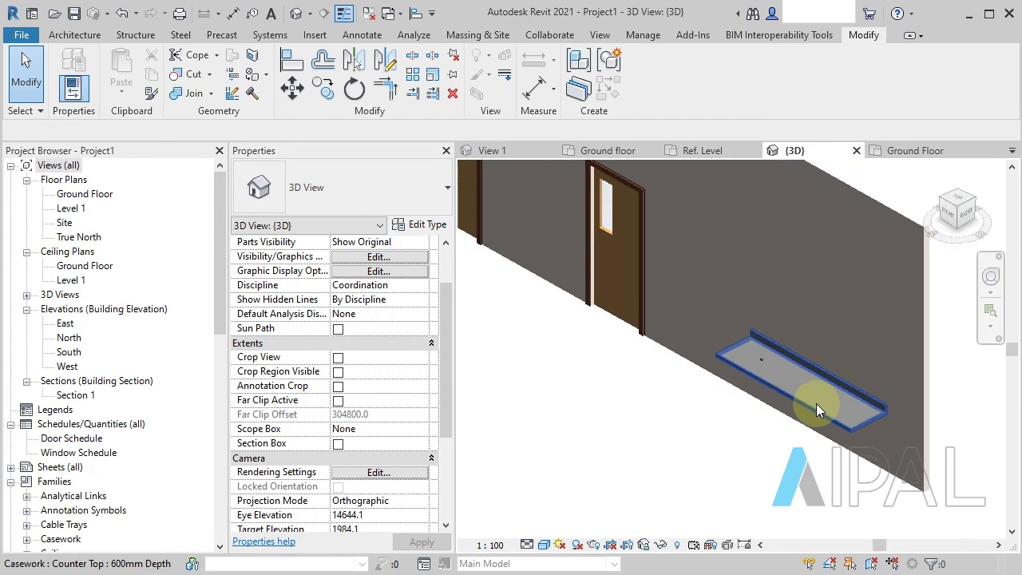
pyautogui.scroll(-3, 817, 403)
pyautogui.scroll(2, 520, 319)
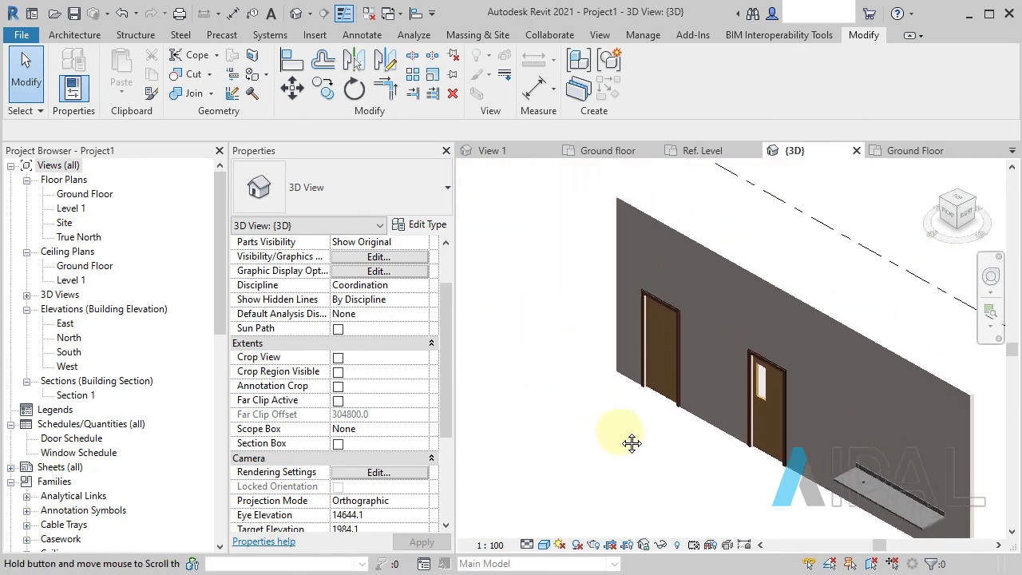